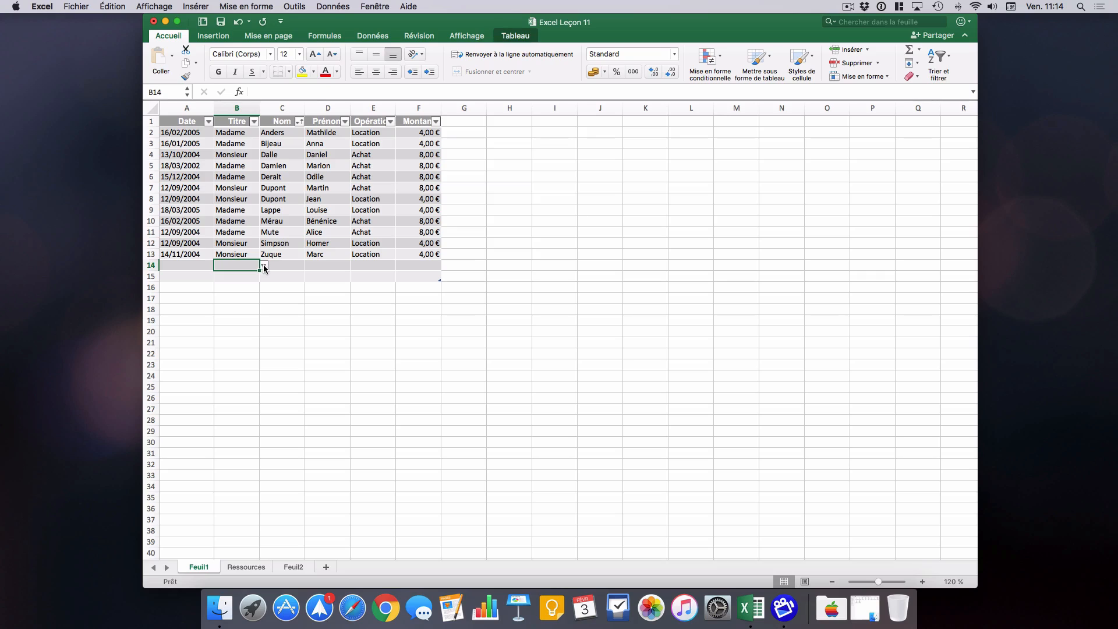
Choose Monsieur from the drop-down list of titles in cell B14.
{"action": "left_click", "coordinate": [263, 266]}
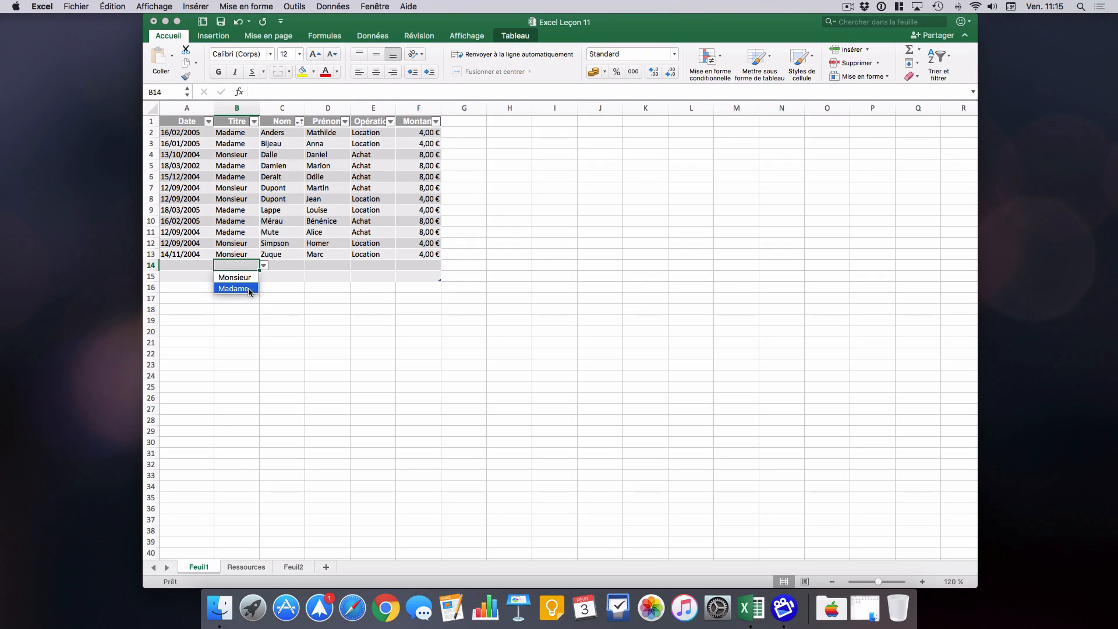
{"action": "left_click", "coordinate": [250, 281]}
{"action": "left_click", "coordinate": [315, 300]}
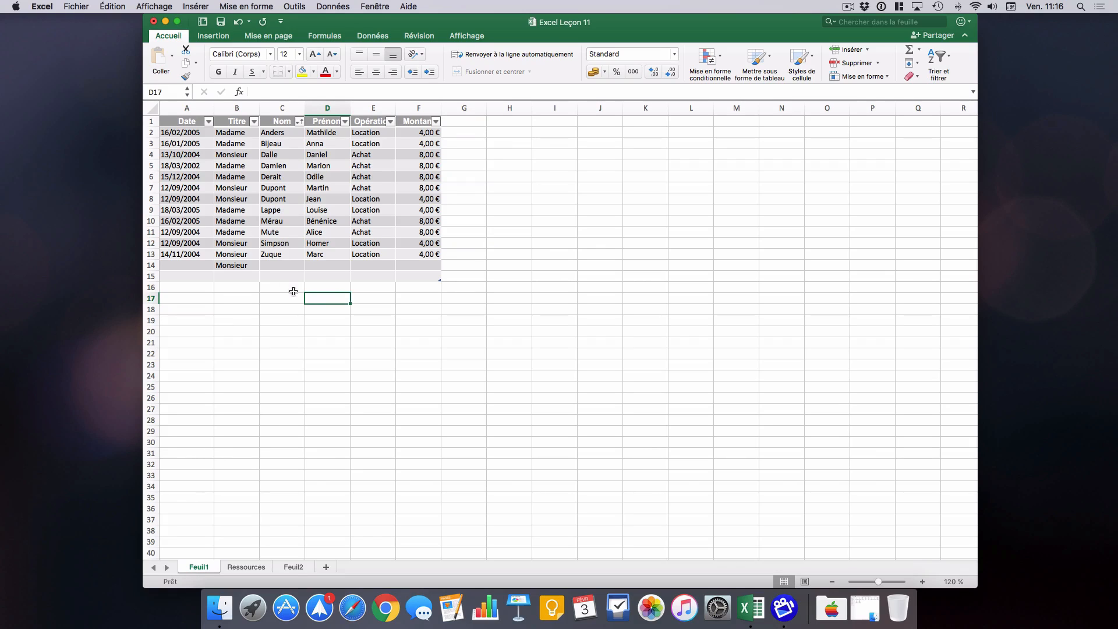
View the title choices offered for cell B14 and close the list without changing the selection.
{"action": "left_click", "coordinate": [251, 266]}
{"action": "left_click", "coordinate": [263, 266]}
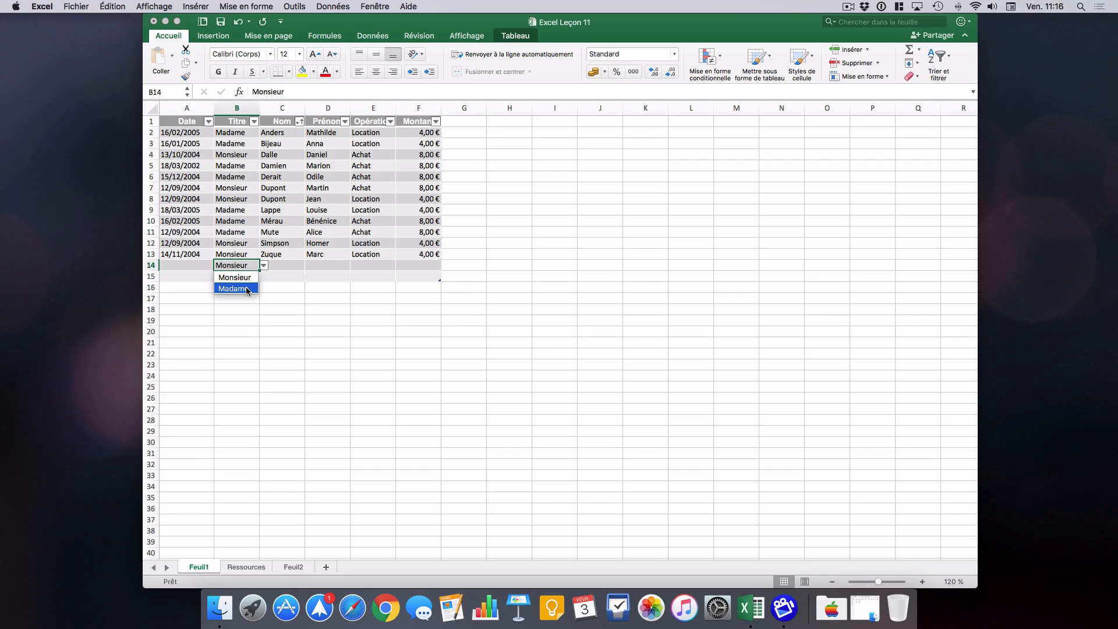
{"action": "left_click", "coordinate": [299, 305]}
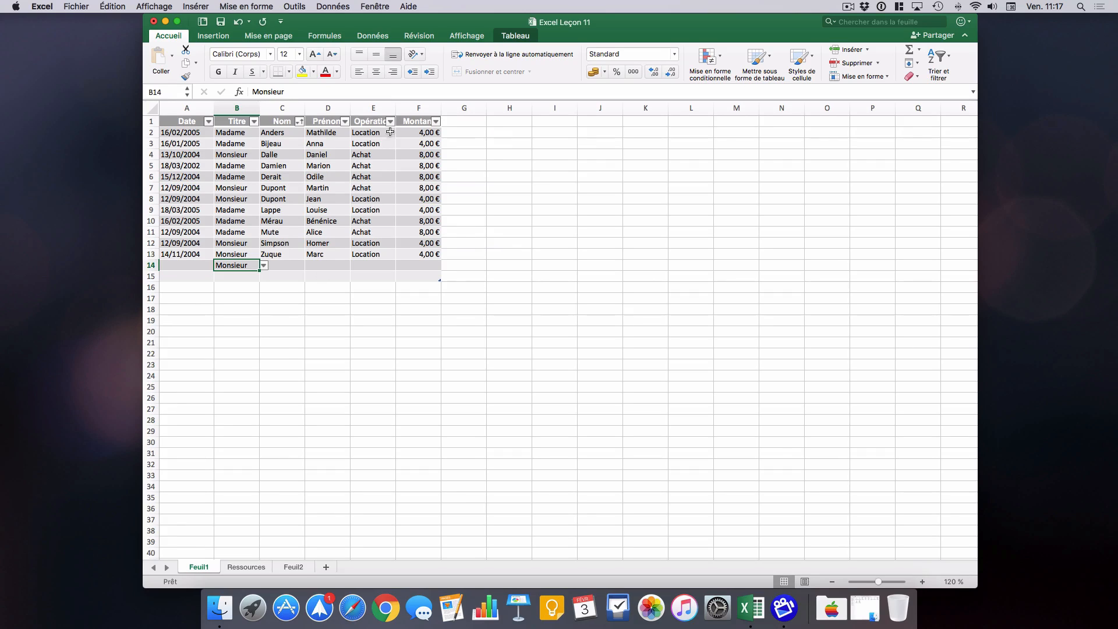
{"action": "left_click", "coordinate": [375, 107]}
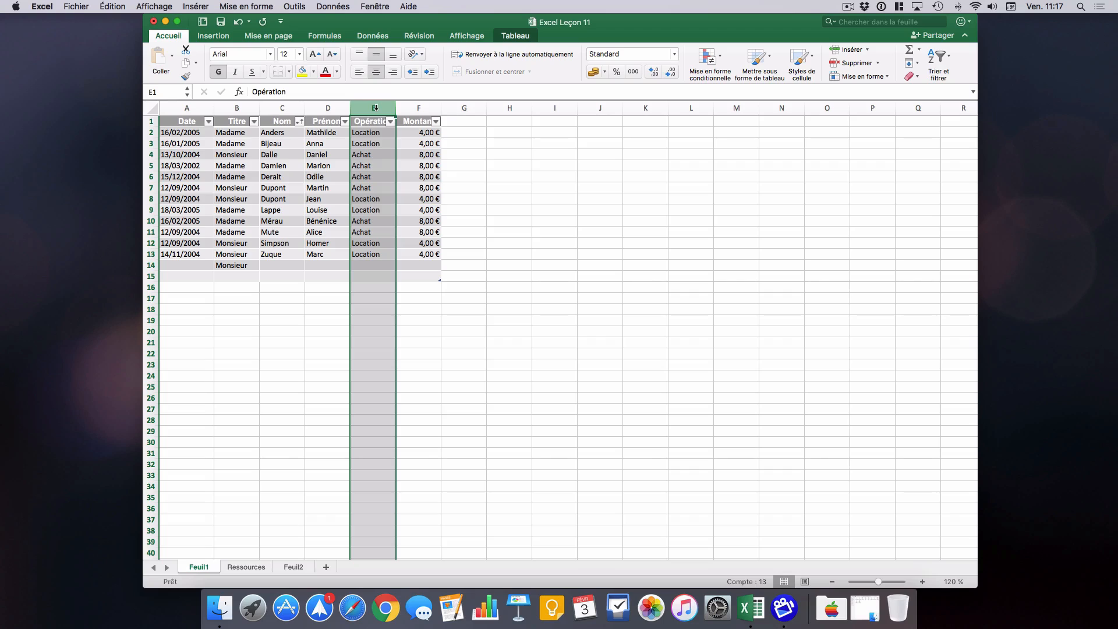
{"action": "left_click", "coordinate": [383, 144]}
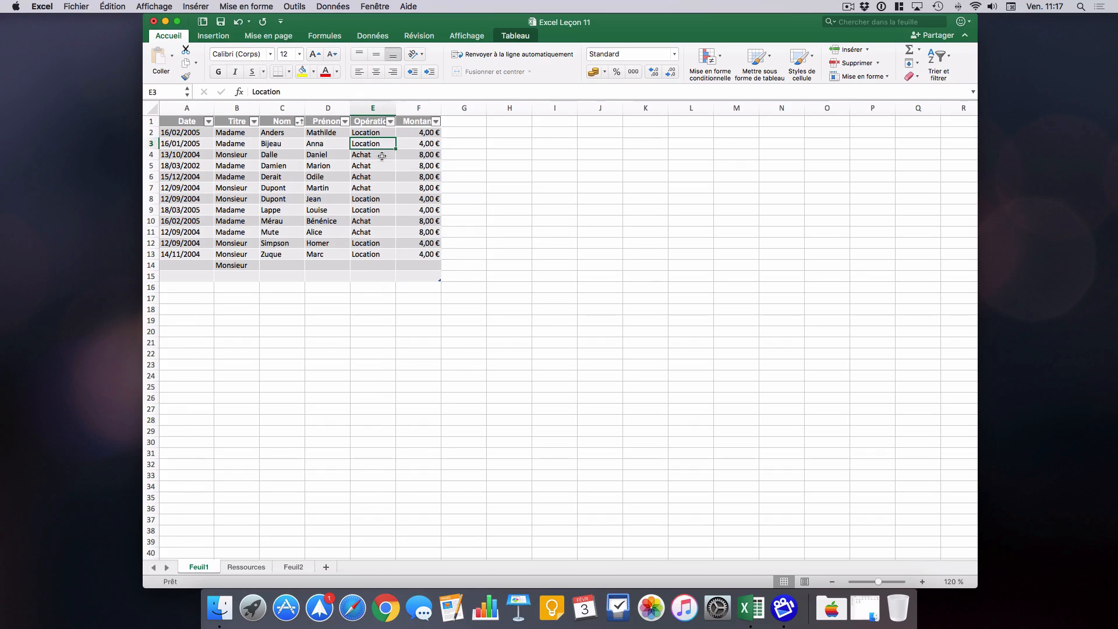
{"action": "left_click", "coordinate": [382, 155]}
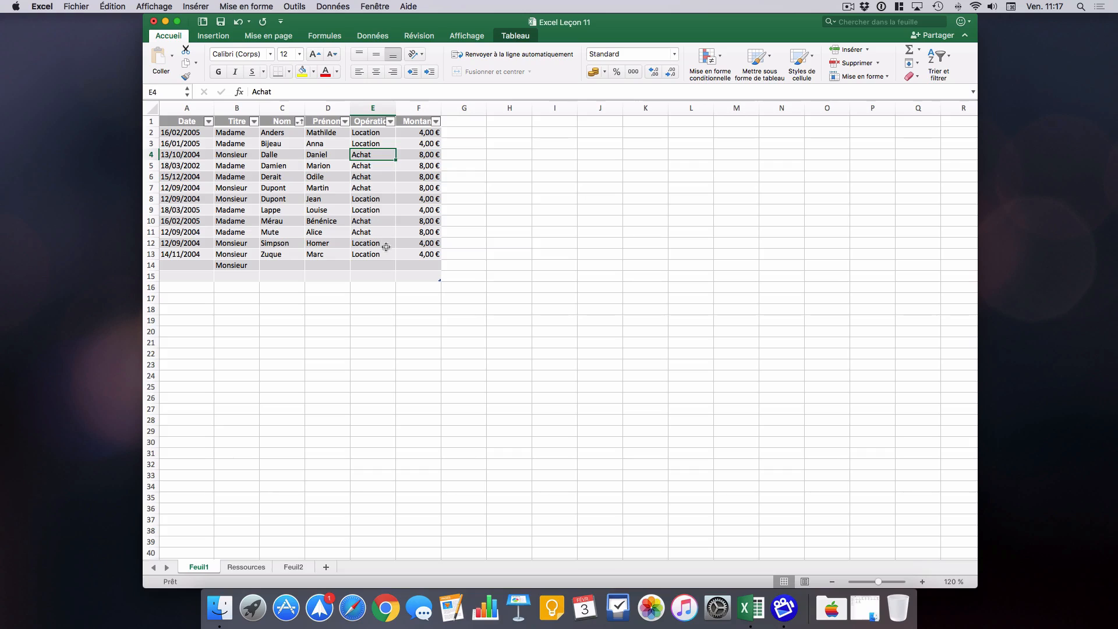
{"action": "left_click", "coordinate": [382, 268]}
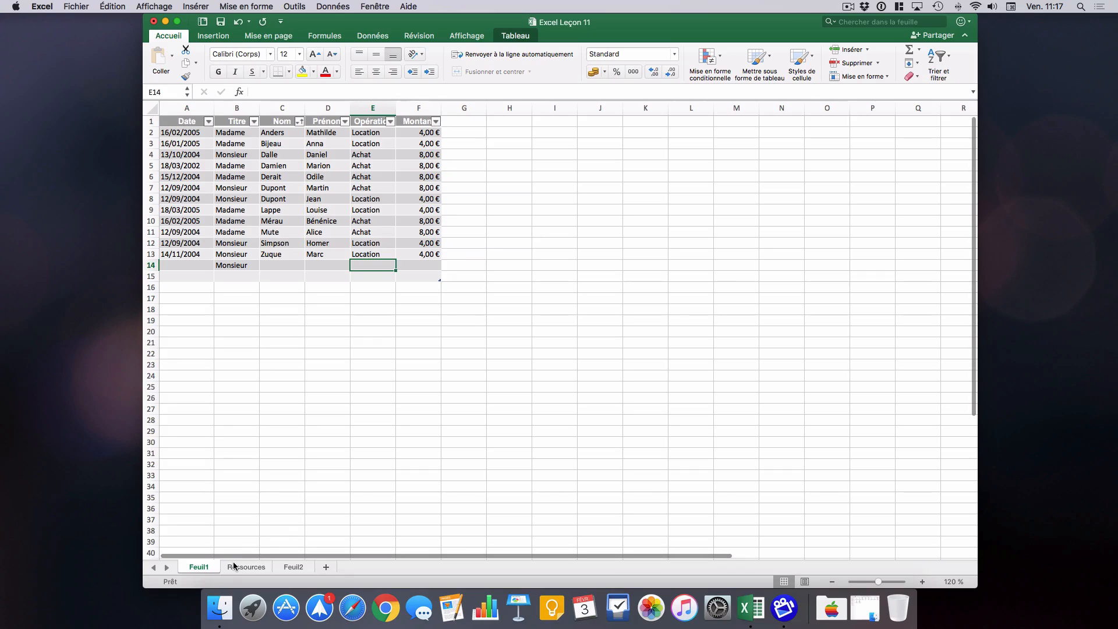
Enter the heading "Opérations possibles" in cell B1 of the Ressources sheet.
{"action": "left_click", "coordinate": [249, 568]}
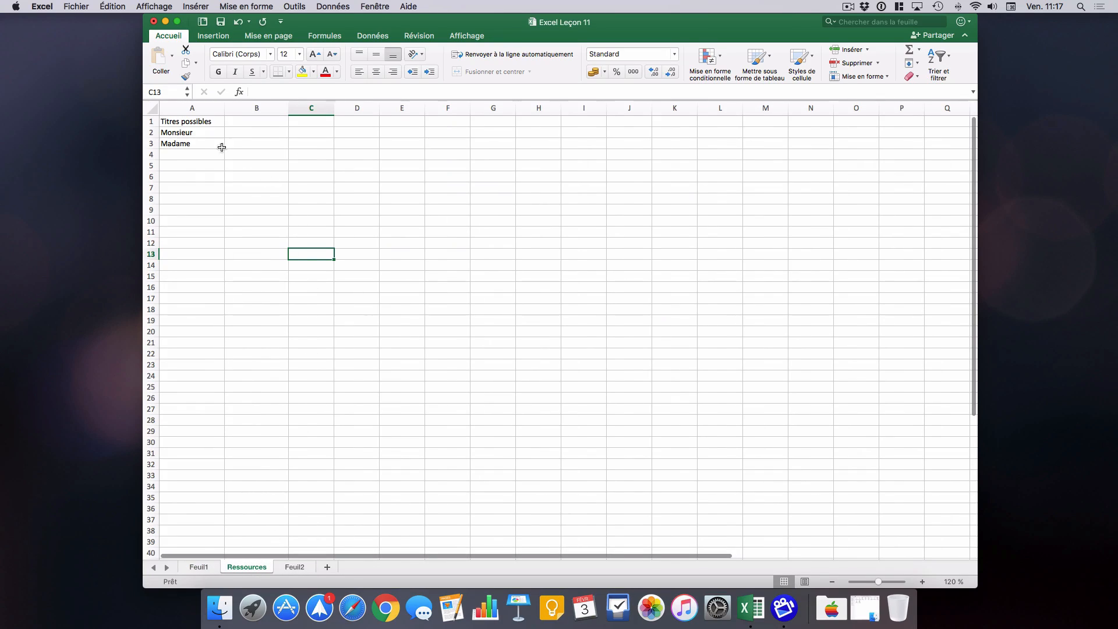
{"action": "left_click", "coordinate": [276, 123]}
{"action": "type", "text": "Opératin"}
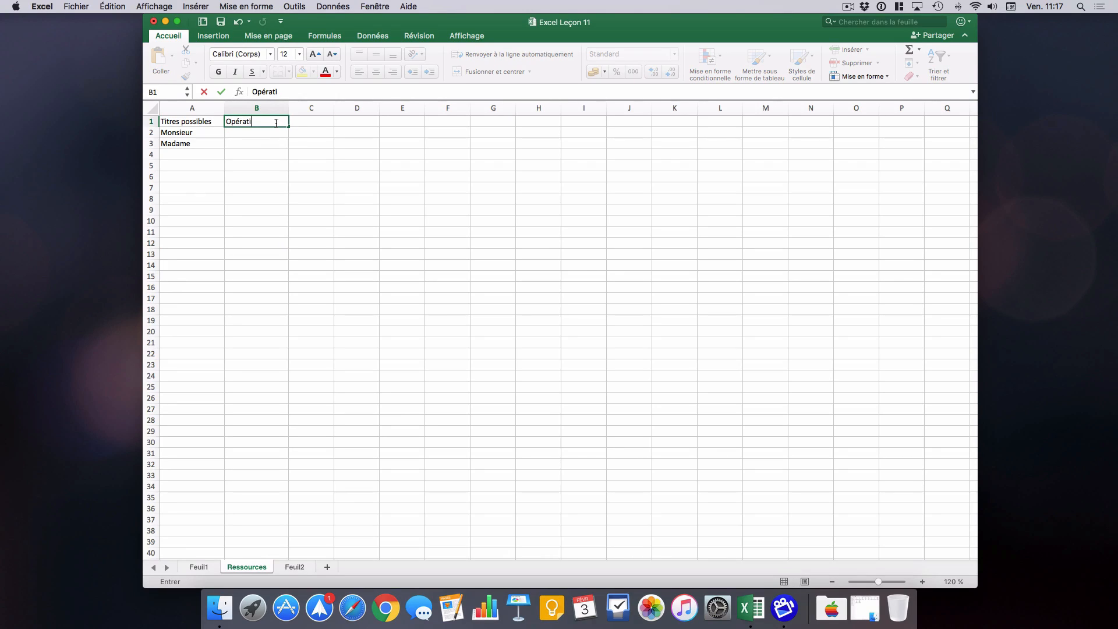
{"action": "key", "text": "BackSpace"}
{"action": "type", "text": "ons possibles"}
List the allowed operations below the heading: Achat in B2 and Location in B3.
{"action": "left_click", "coordinate": [270, 131]}
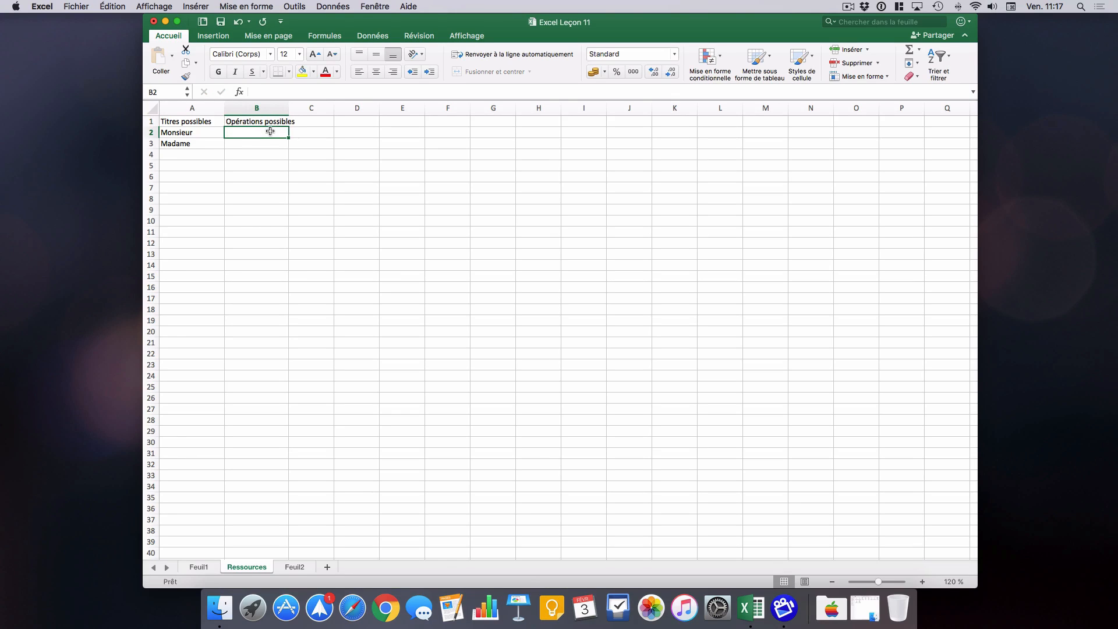
{"action": "type", "text": "Achat"}
{"action": "key", "text": "Return"}
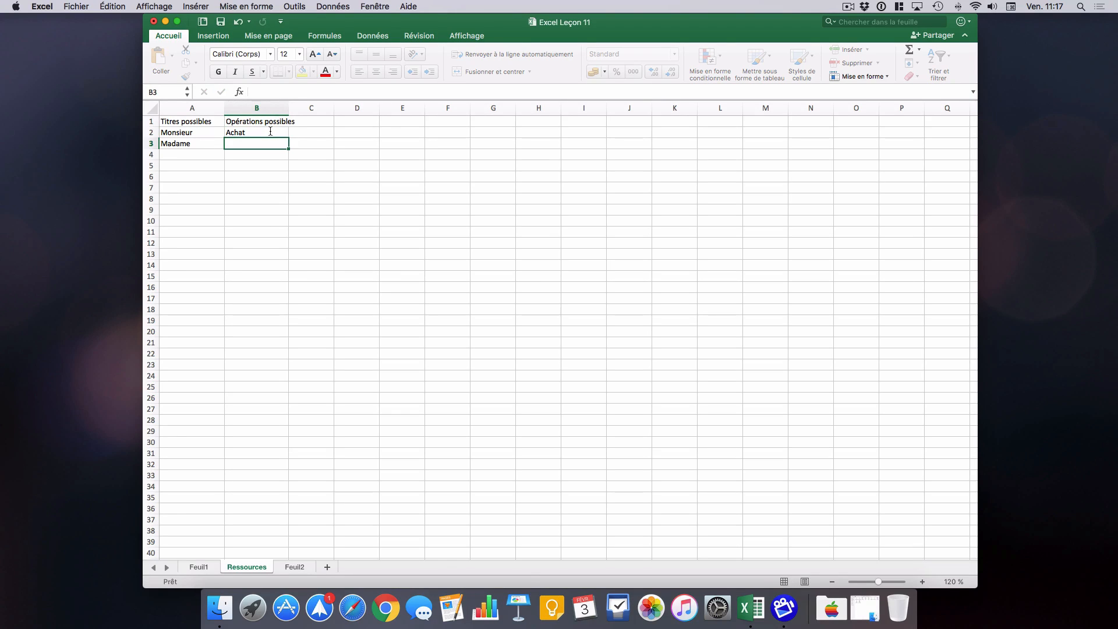
{"action": "type", "text": "Location"}
{"action": "left_click", "coordinate": [259, 175]}
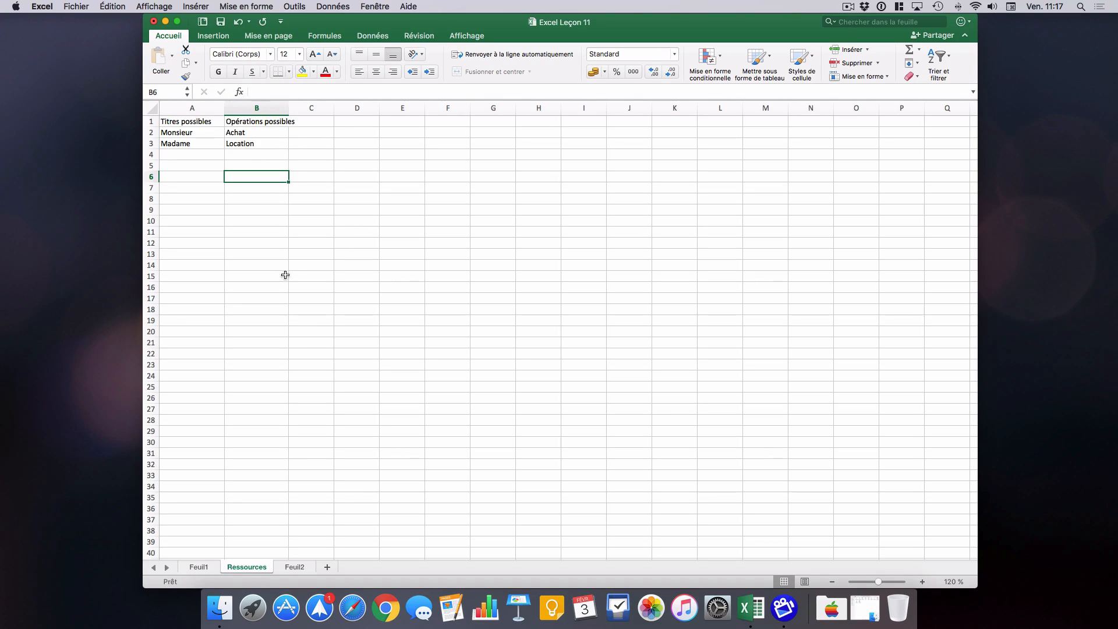
On the Feuil1 sheet, start a data validation rule for the whole Opération column that allows only a list (Liste).
{"action": "left_click", "coordinate": [198, 567]}
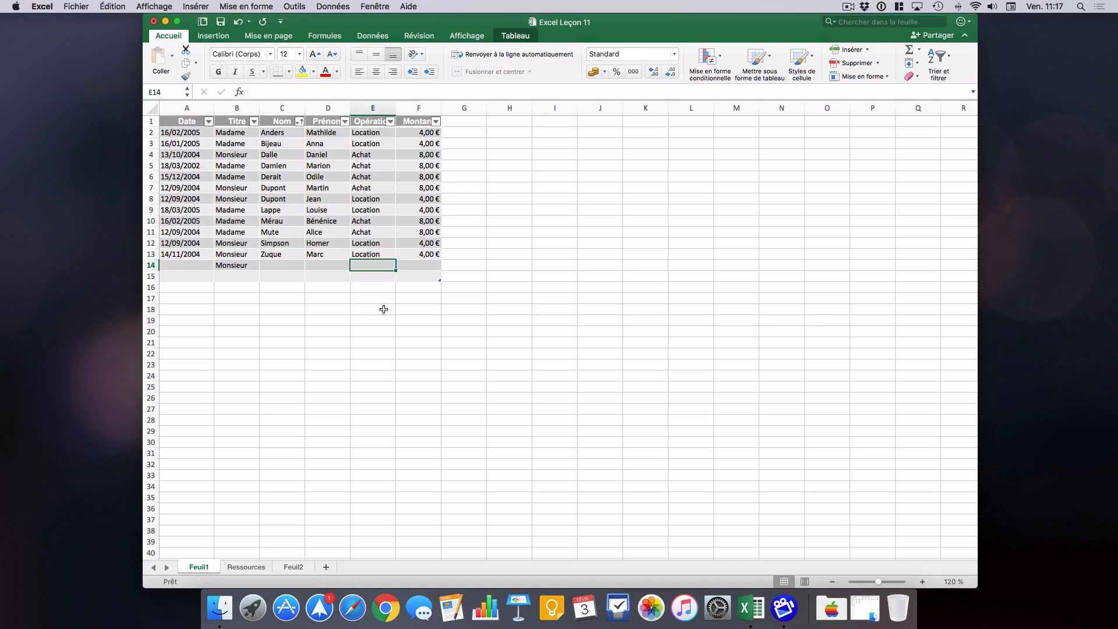
{"action": "left_click", "coordinate": [377, 108]}
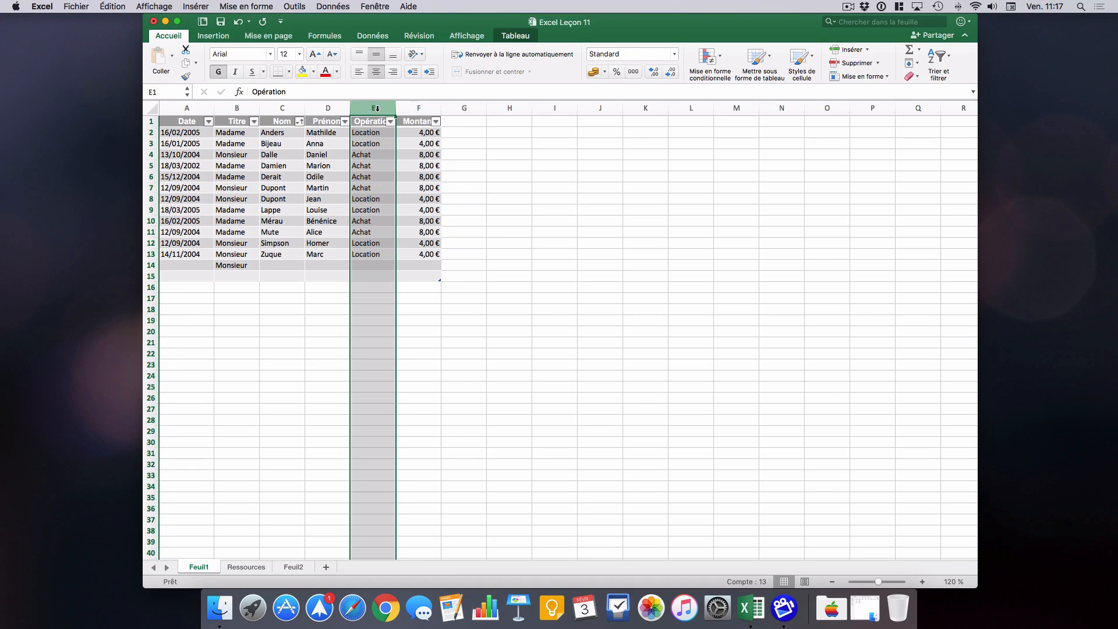
{"action": "left_click", "coordinate": [369, 37]}
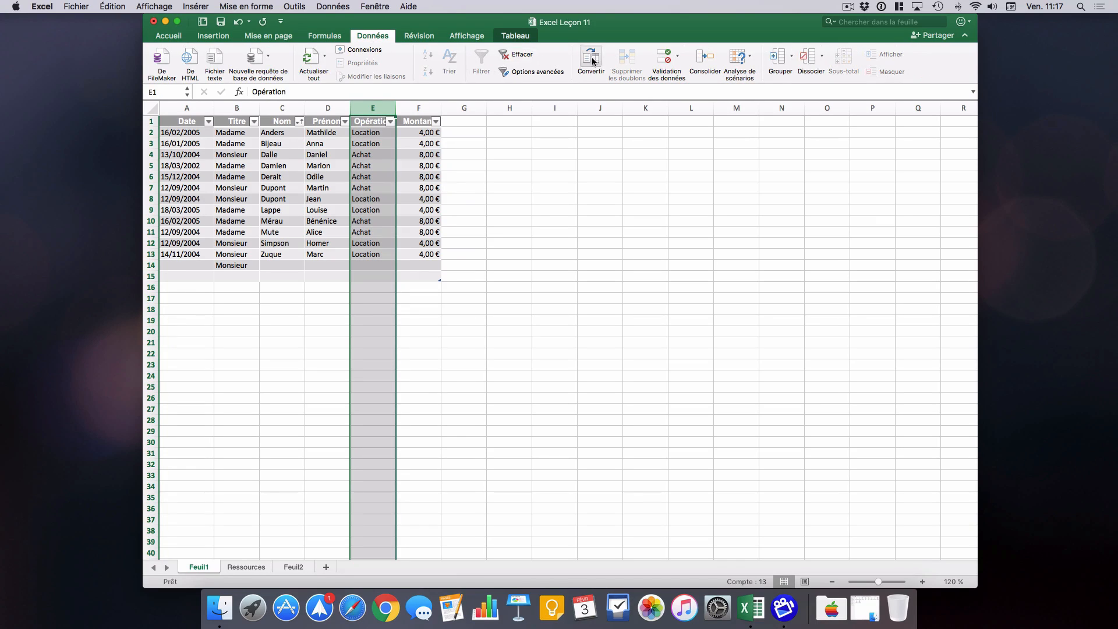
{"action": "left_click", "coordinate": [677, 56]}
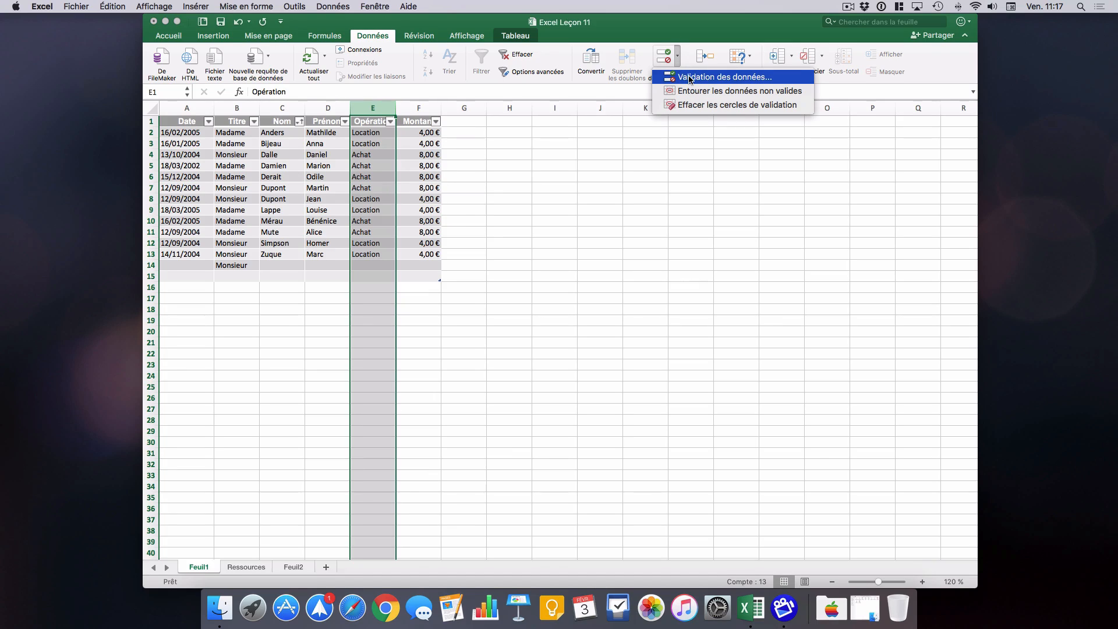
{"action": "left_click", "coordinate": [690, 78]}
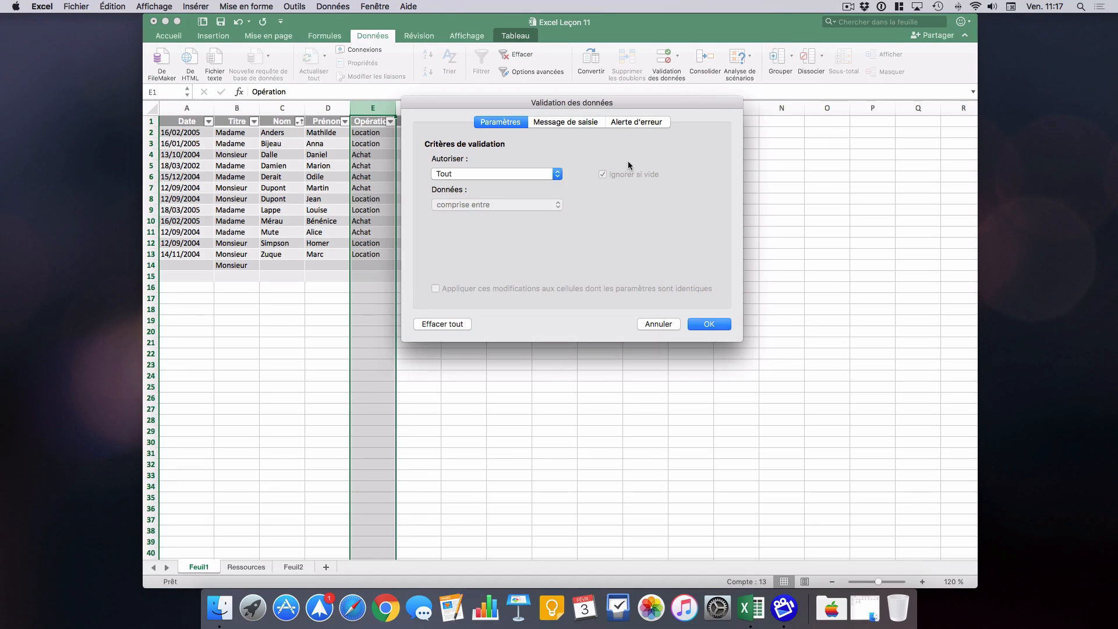
{"action": "left_click", "coordinate": [559, 174]}
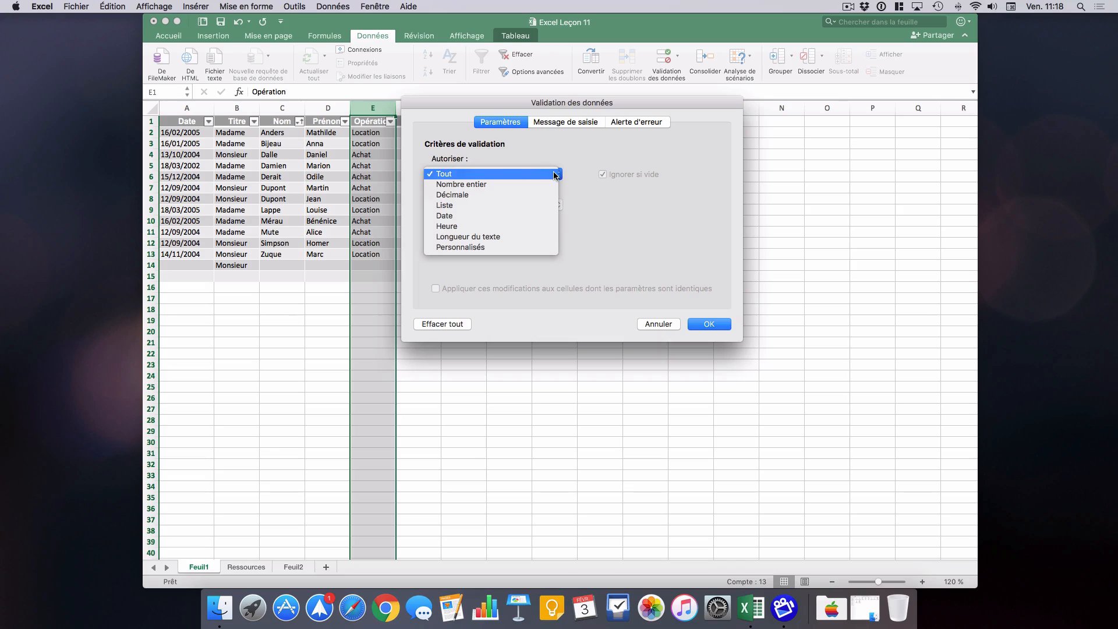
{"action": "left_click", "coordinate": [459, 205]}
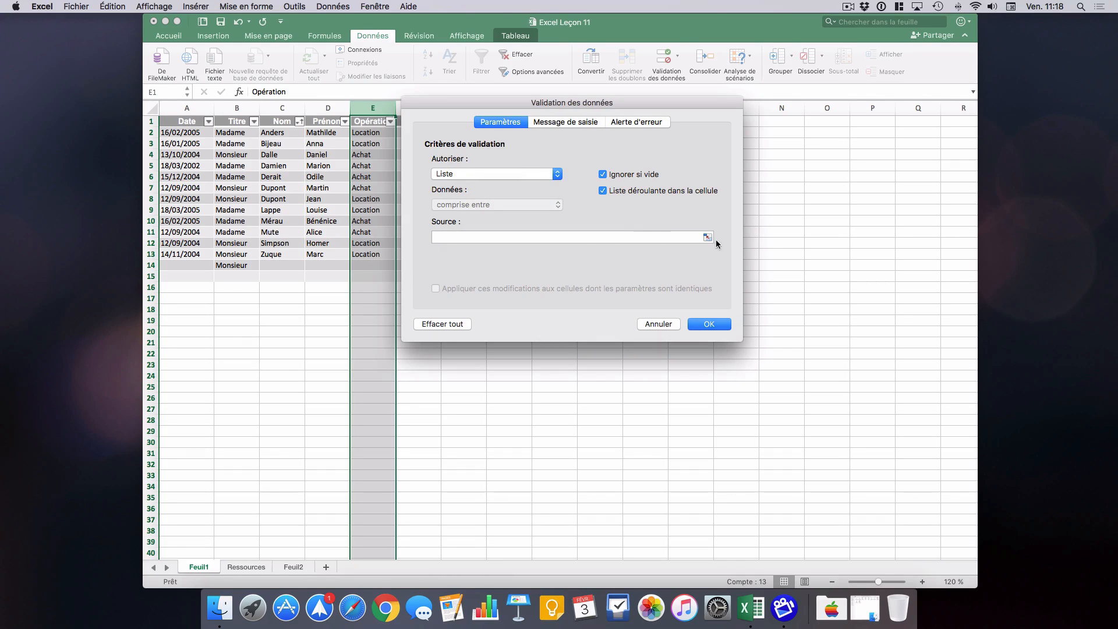
Set the rule's source to =Ressources!$B$2:$B$3 and apply the validation to the Opération column.
{"action": "left_click", "coordinate": [707, 238]}
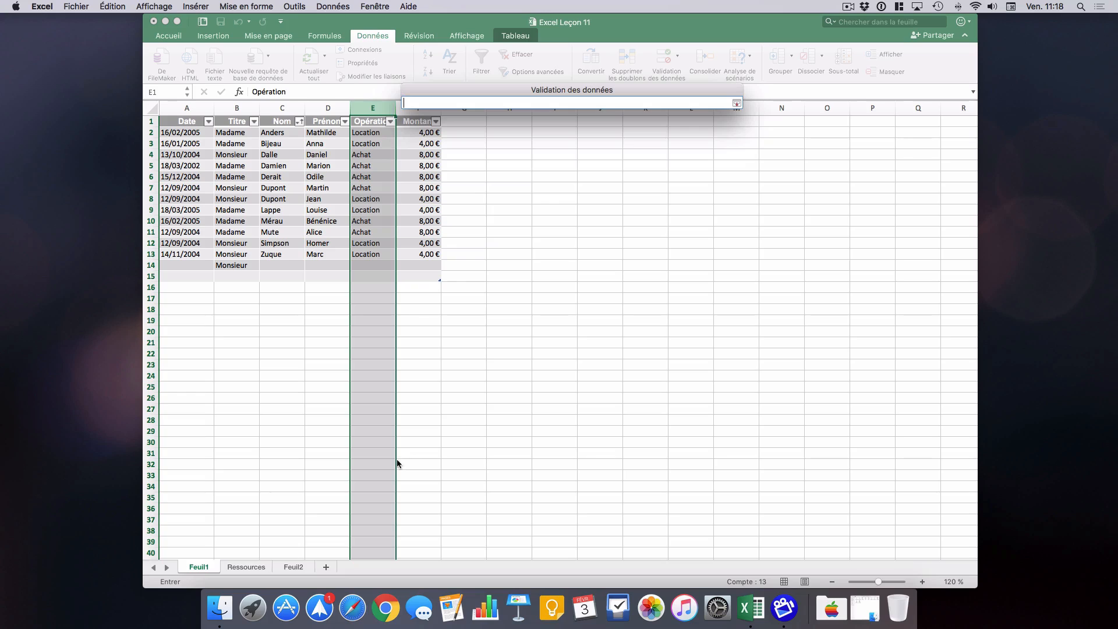
{"action": "left_click", "coordinate": [243, 568]}
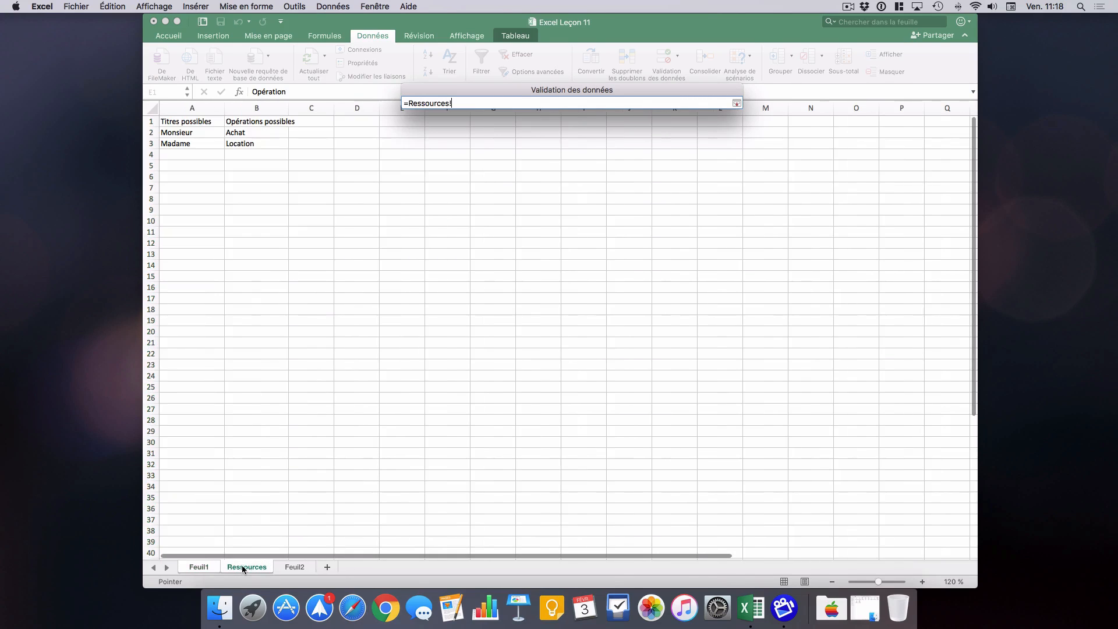
{"action": "left_click_drag", "start_coordinate": [264, 132], "coordinate": [262, 145]}
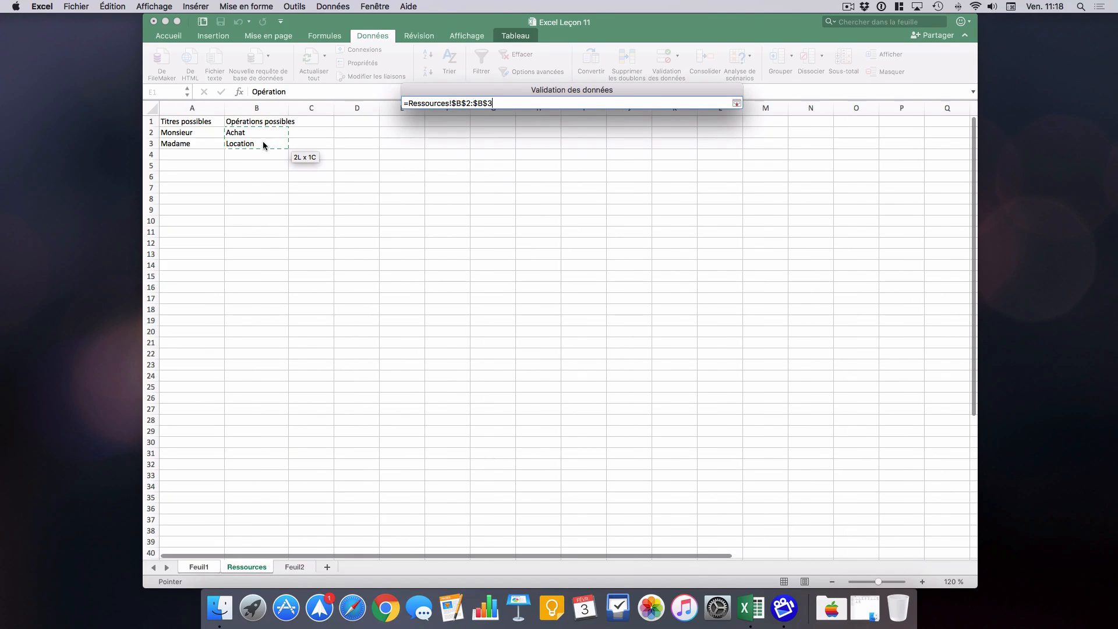
{"action": "left_click", "coordinate": [736, 103]}
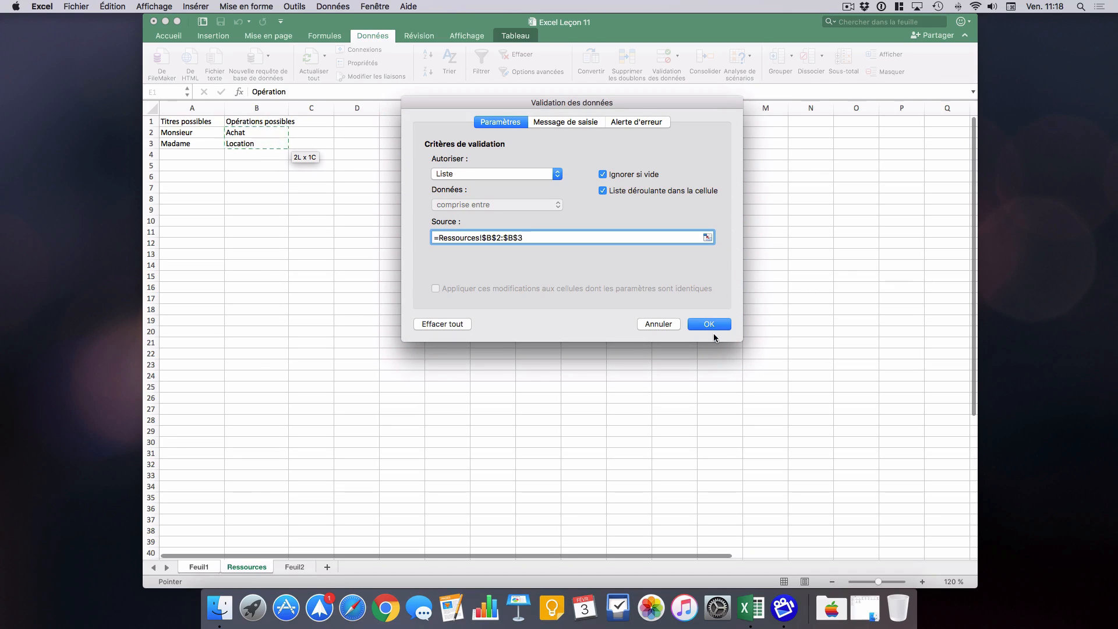
{"action": "left_click", "coordinate": [713, 327]}
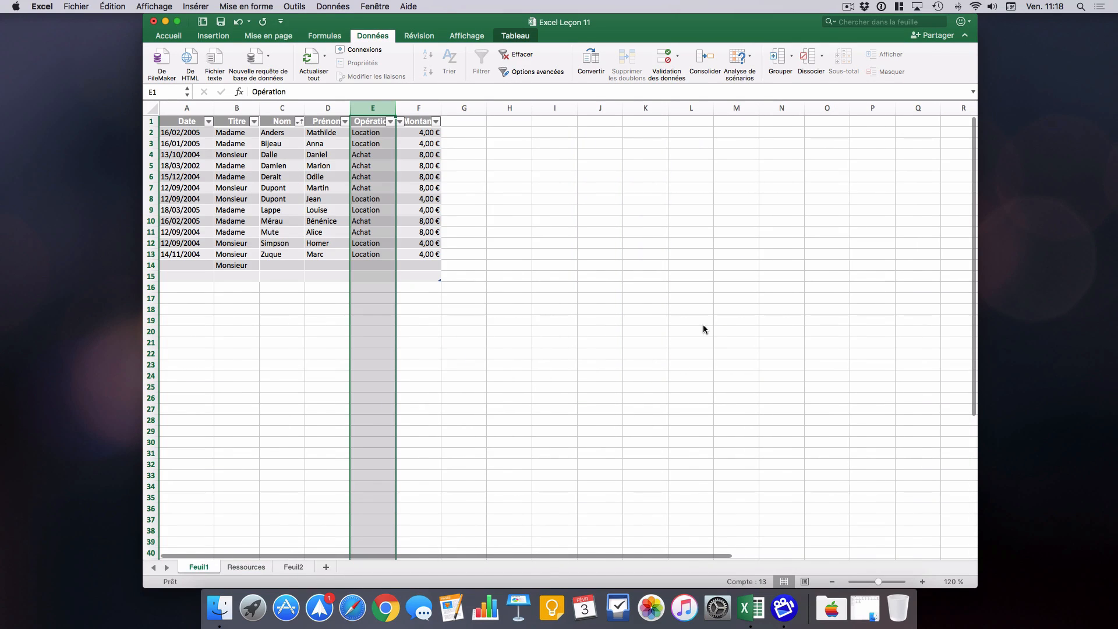
Check the choices offered in cell E14's drop-down list and close it without picking a value.
{"action": "left_click", "coordinate": [472, 317]}
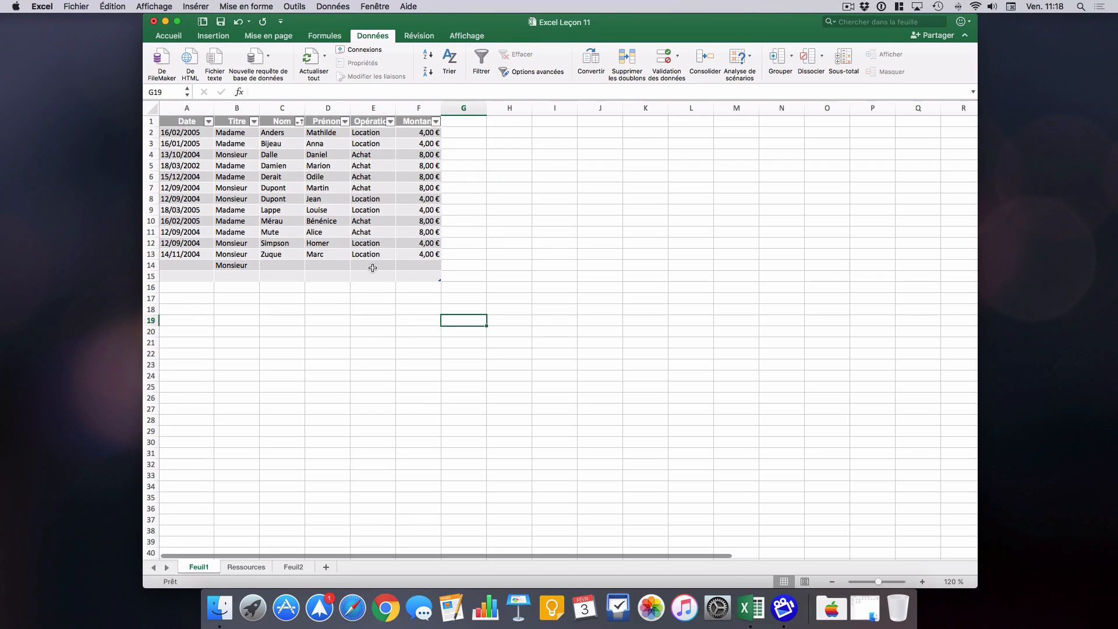
{"action": "left_click", "coordinate": [373, 266]}
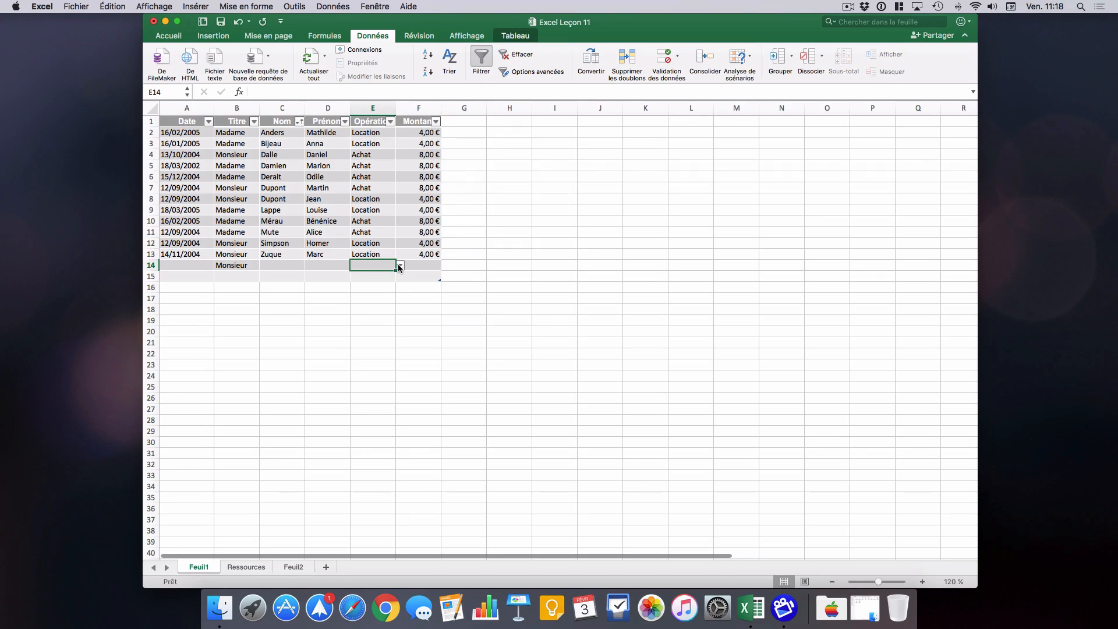
{"action": "left_click", "coordinate": [399, 265]}
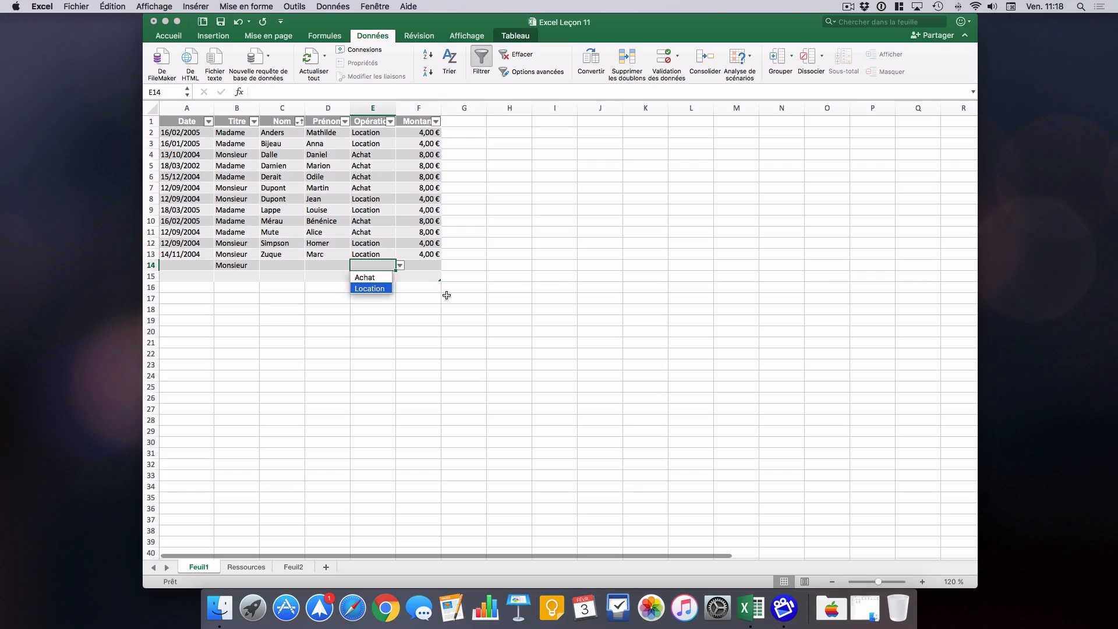
{"action": "key", "text": "Escape"}
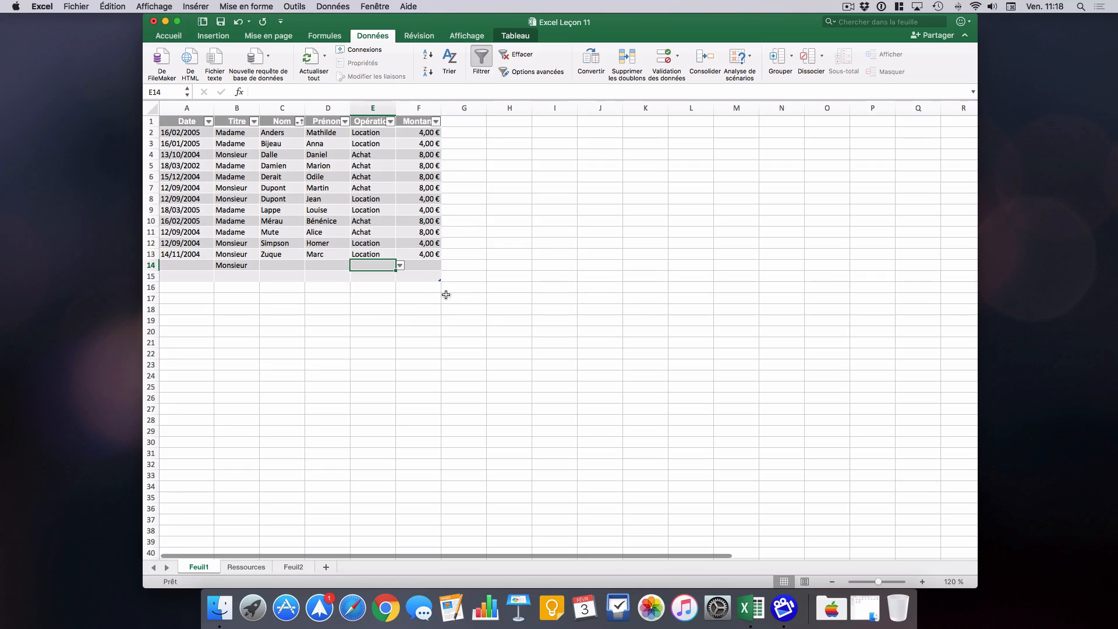
Turn off the in-cell drop-down list (Liste déroulante dans la cellule) in cell E14's validation rule.
{"action": "left_click", "coordinate": [678, 57]}
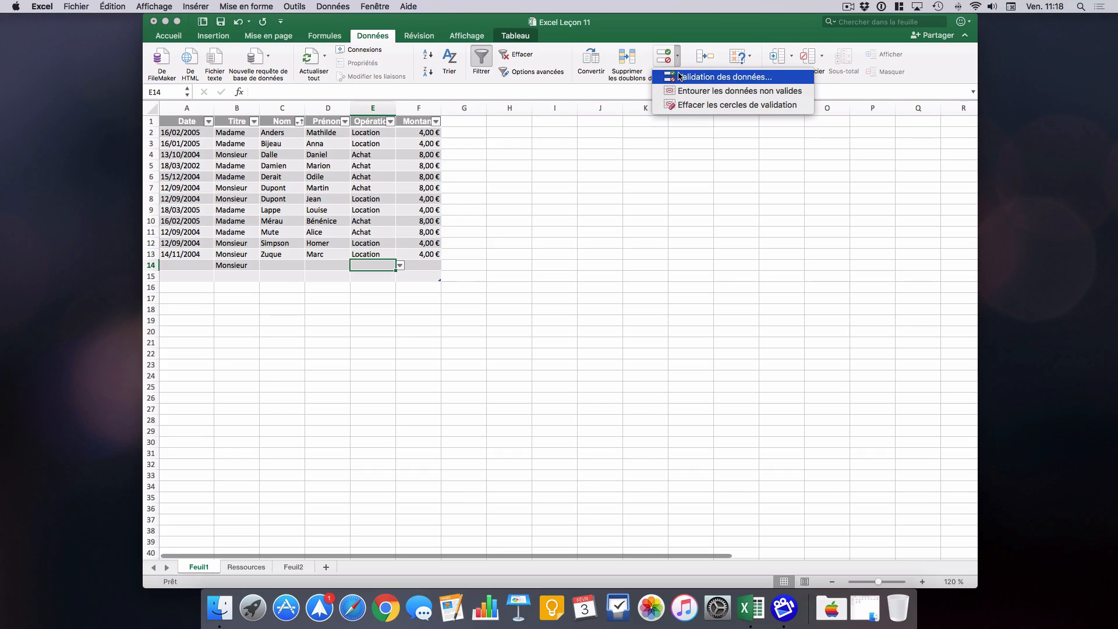
{"action": "left_click", "coordinate": [677, 74]}
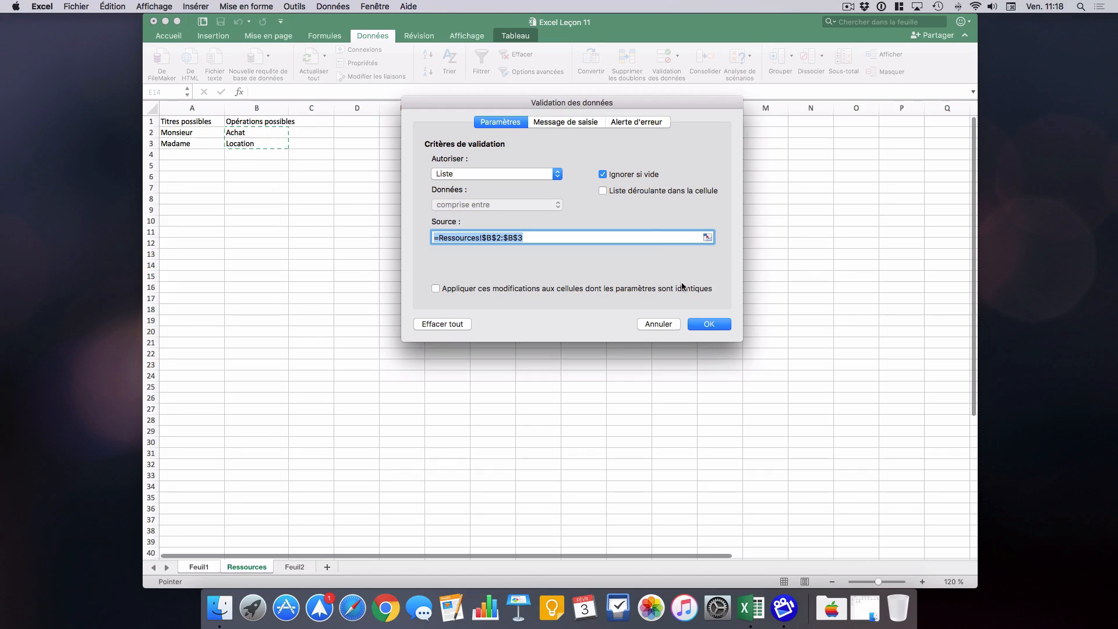
{"action": "left_click", "coordinate": [703, 323]}
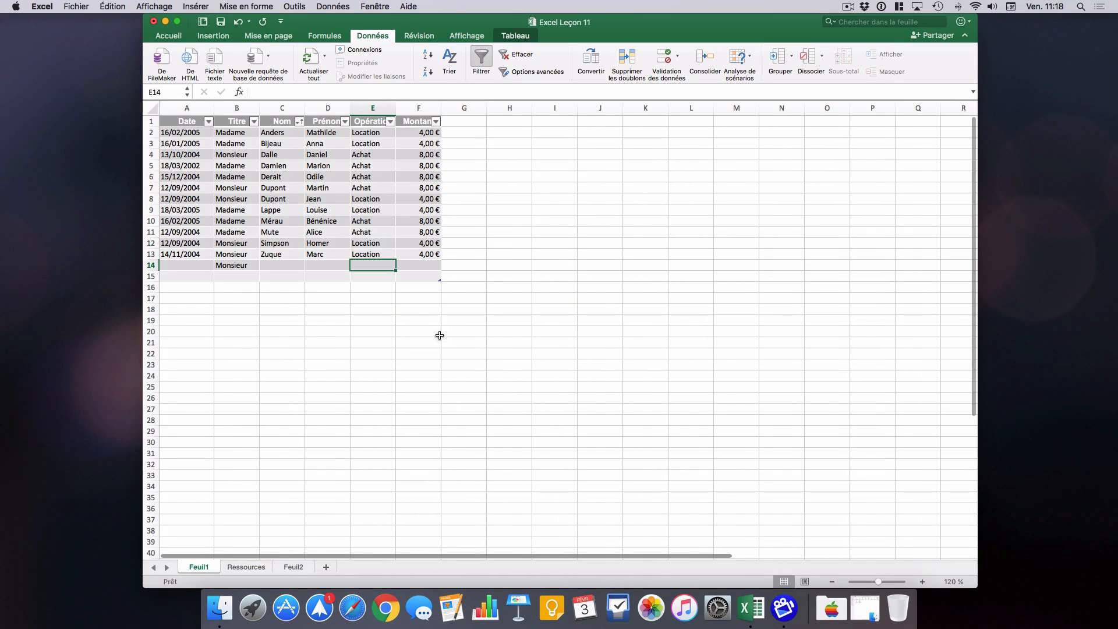
Test the validation by trying to enter the unlisted value "Table" in cell E14, and cancel the entry.
{"action": "left_click", "coordinate": [379, 276]}
{"action": "left_click", "coordinate": [386, 265]}
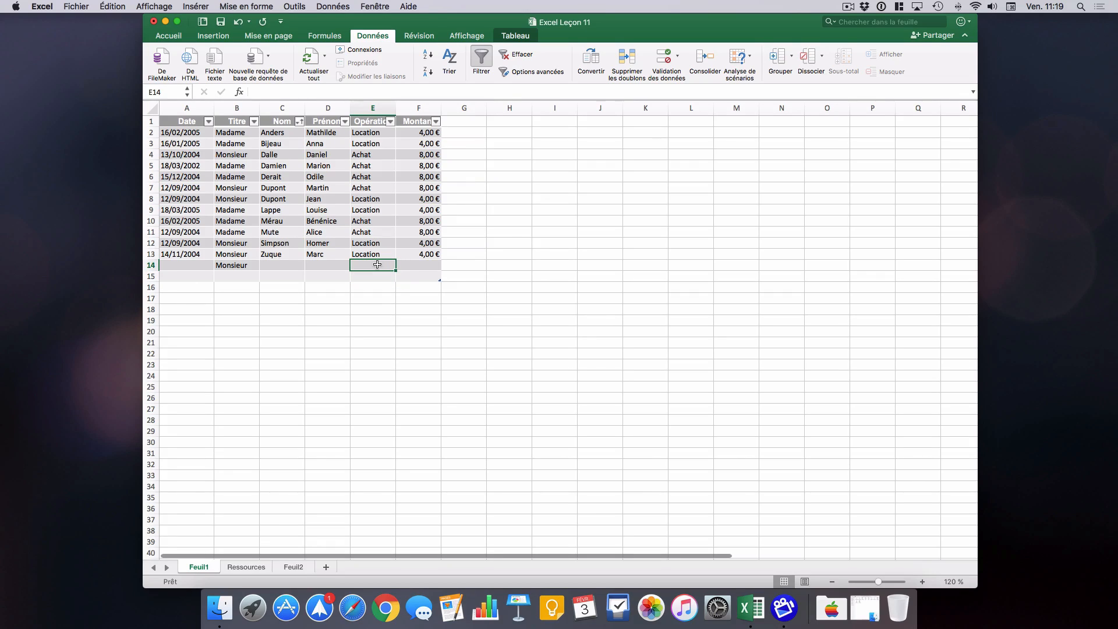
{"action": "type", "text": "Table"}
{"action": "key", "text": "Return"}
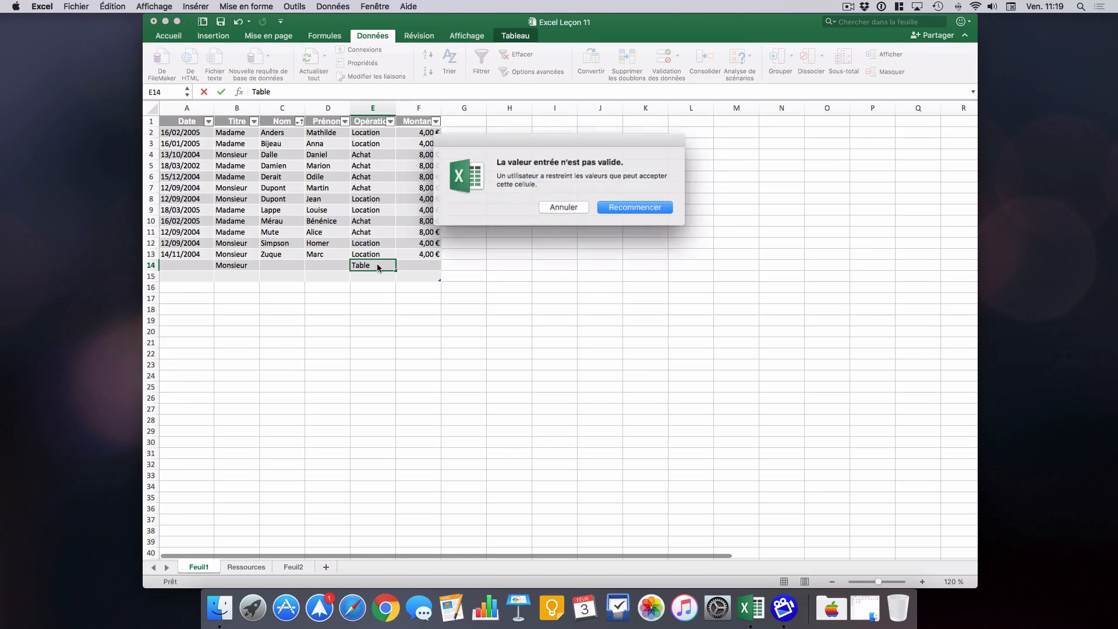
{"action": "left_click", "coordinate": [557, 208]}
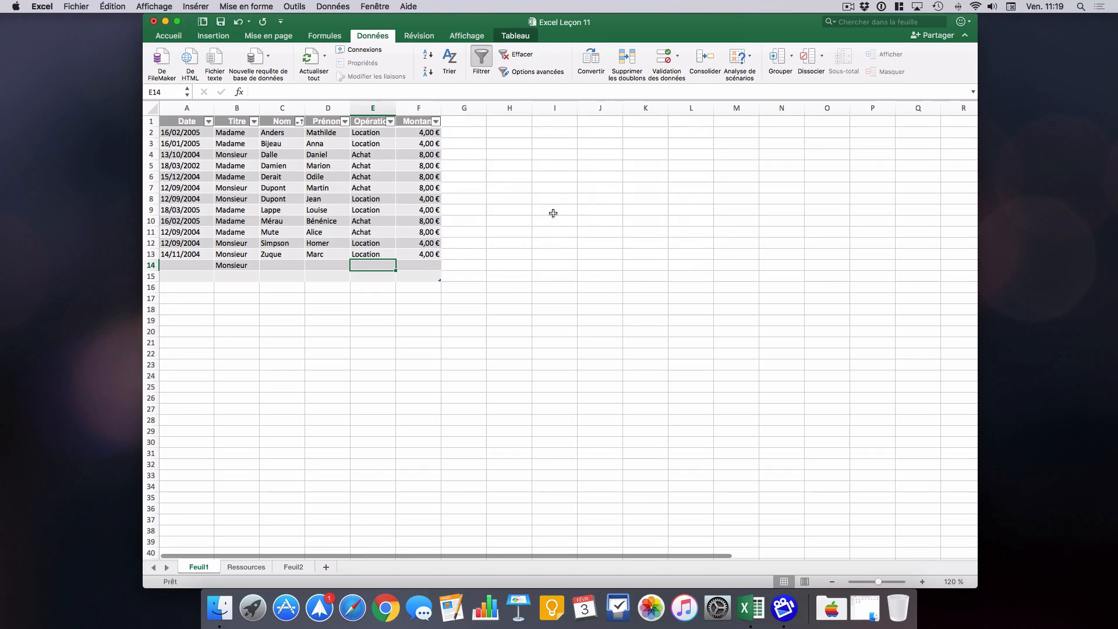
{"action": "left_click", "coordinate": [518, 275]}
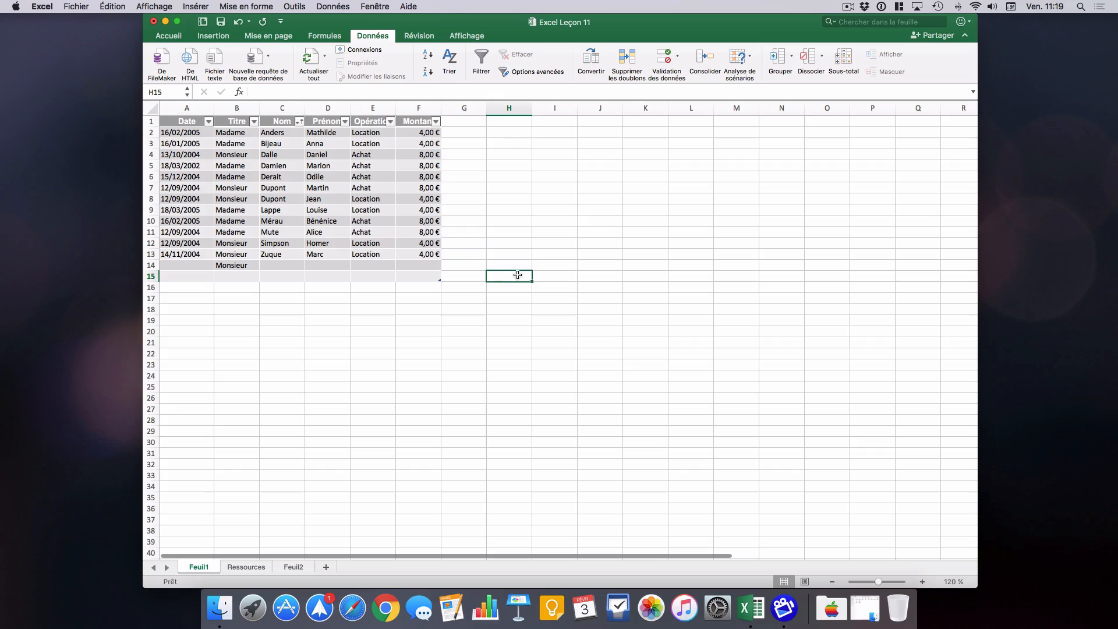